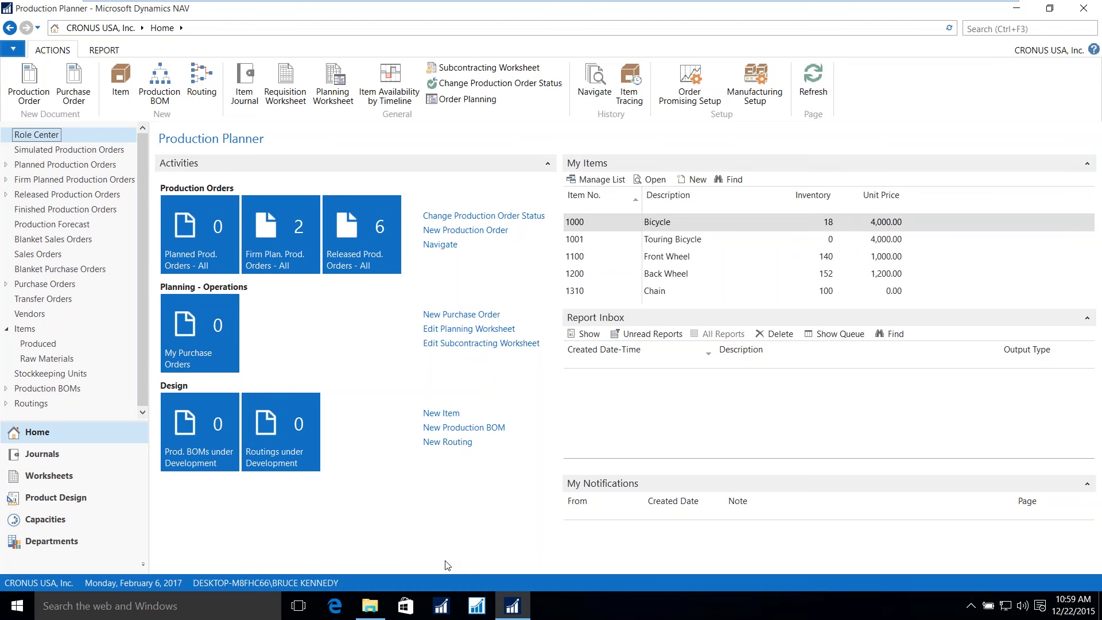
- Open the Items list to see 1000 Bicycle and its unit costs and prices
left_click(25, 330)
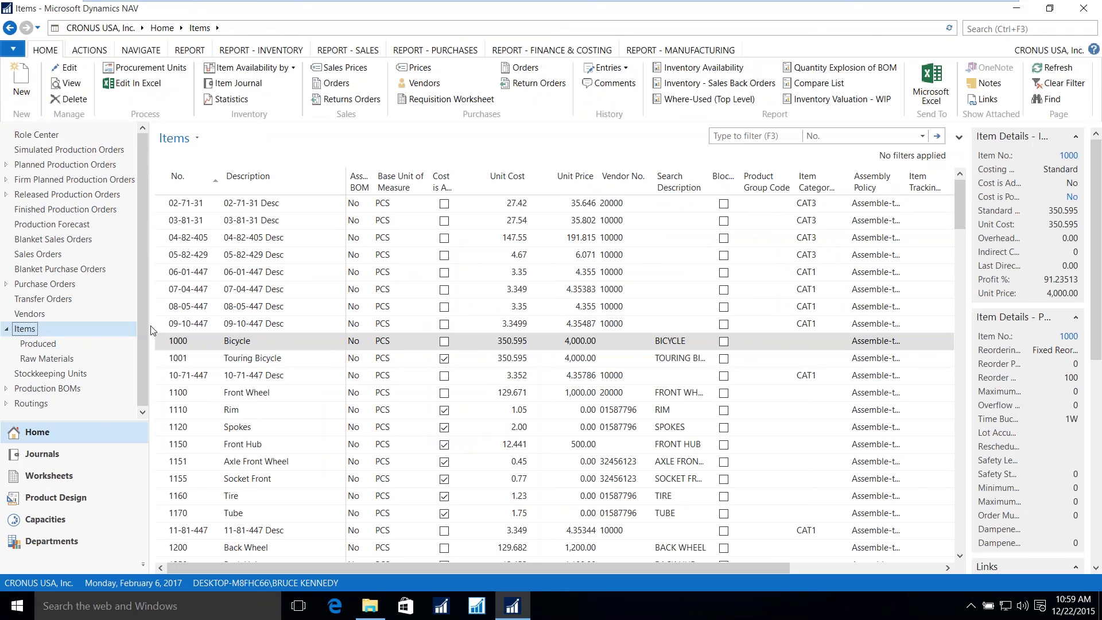
left_click(75, 70)
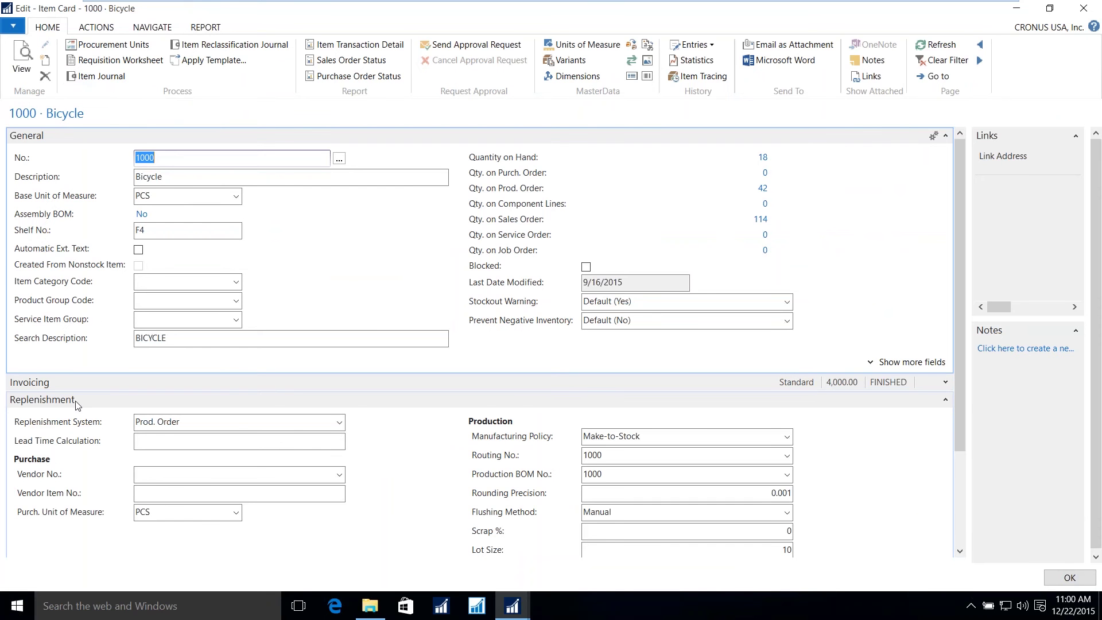
left_click(339, 423)
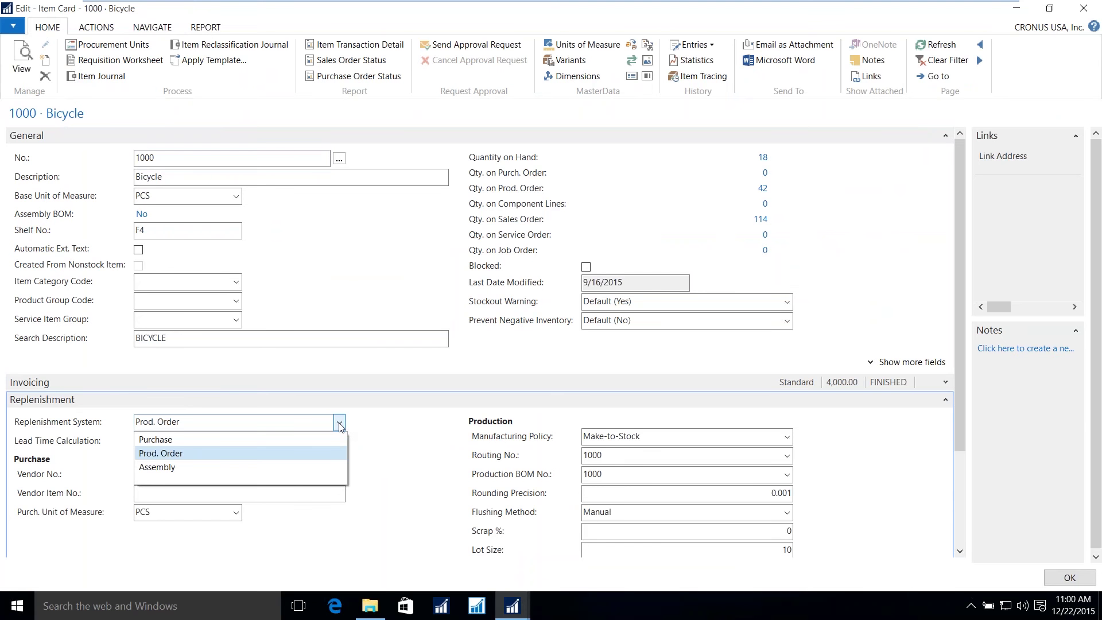
left_click(340, 425)
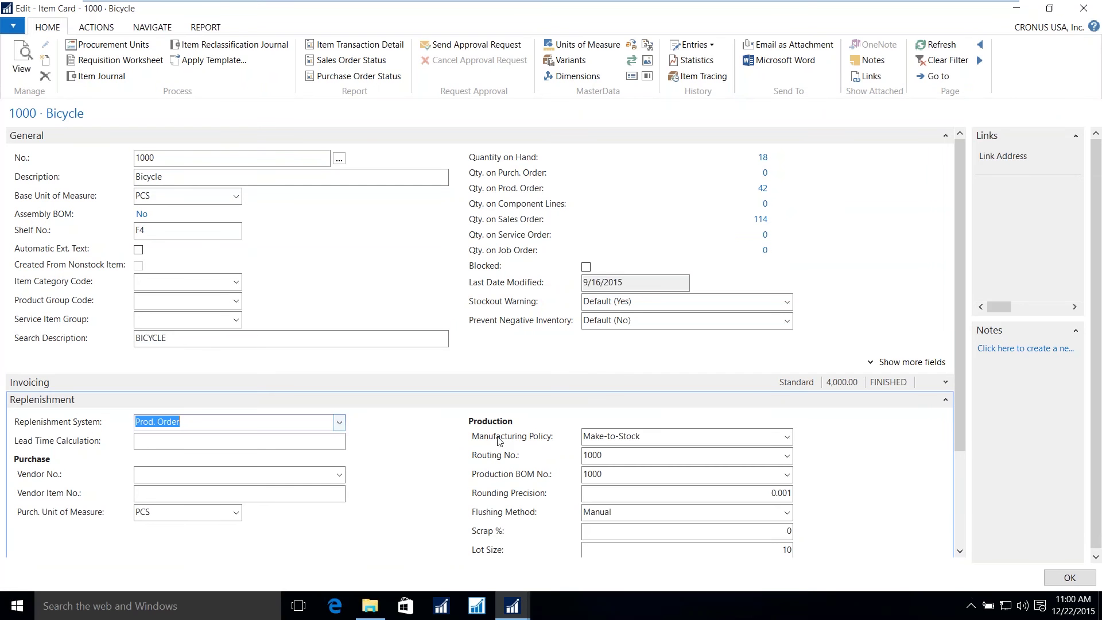
left_click(787, 438)
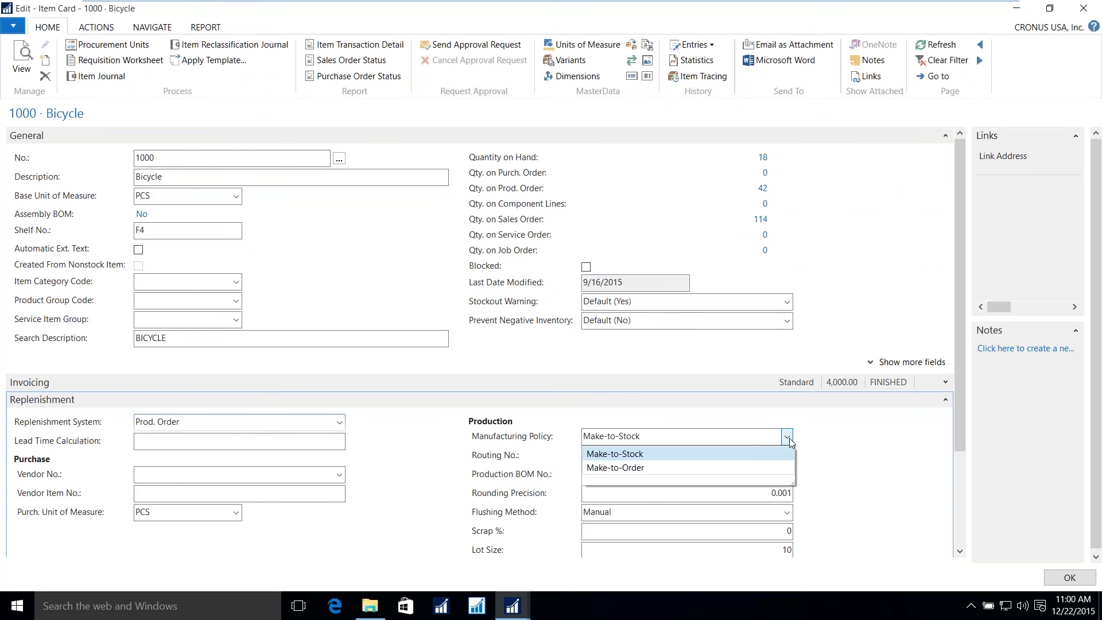
left_click(787, 438)
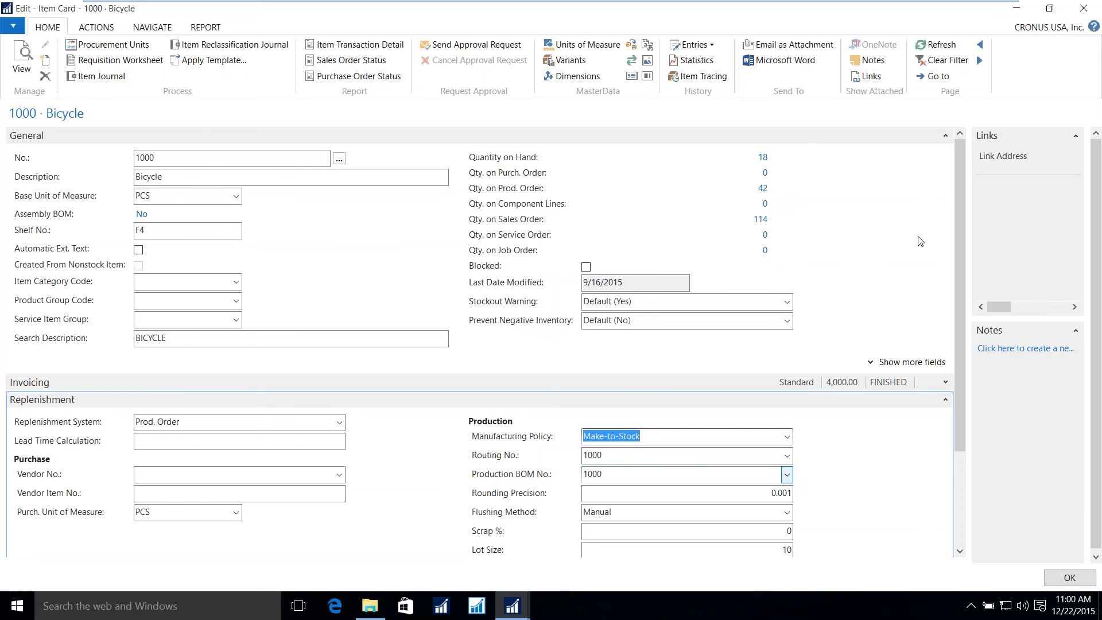
left_click(1083, 10)
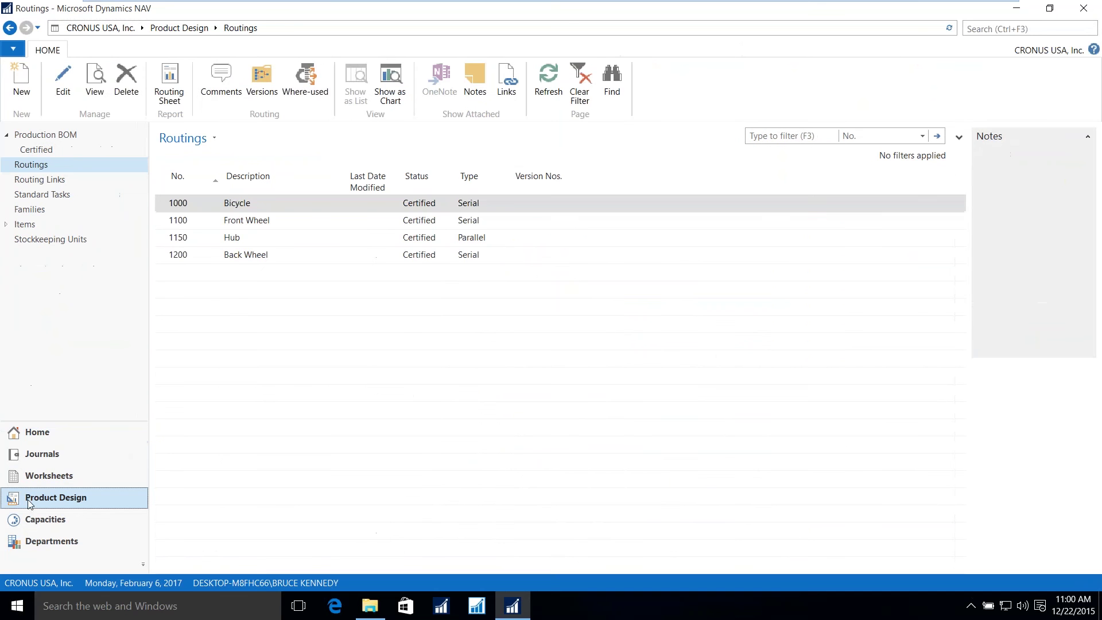
- Open production BOM 1000 Bicycle for editing from the Production BOM list
left_click(47, 135)
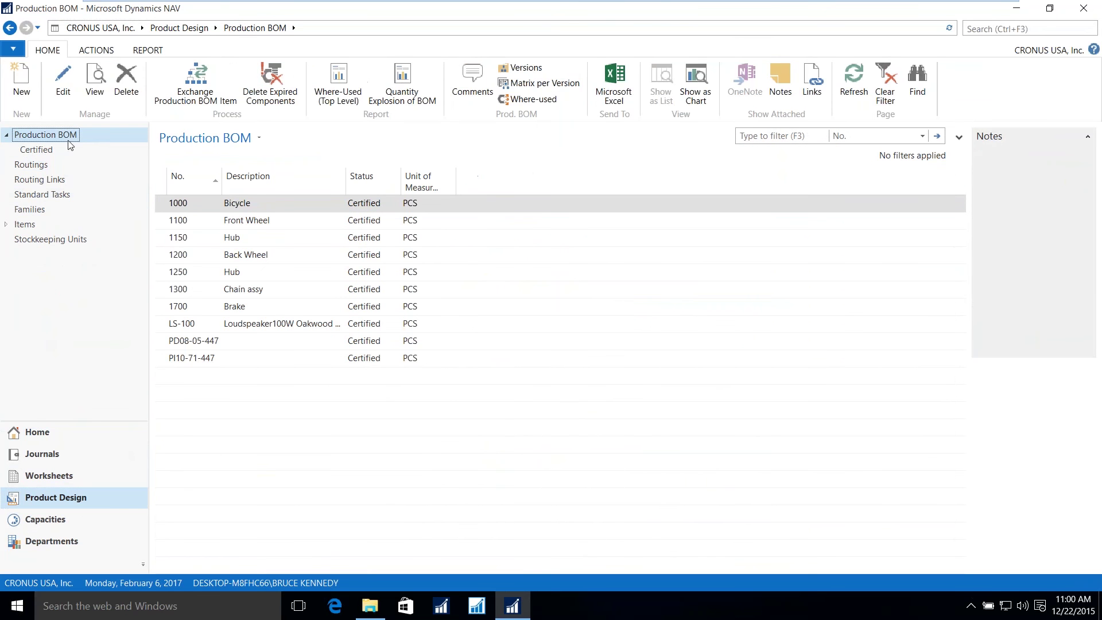
left_click(62, 86)
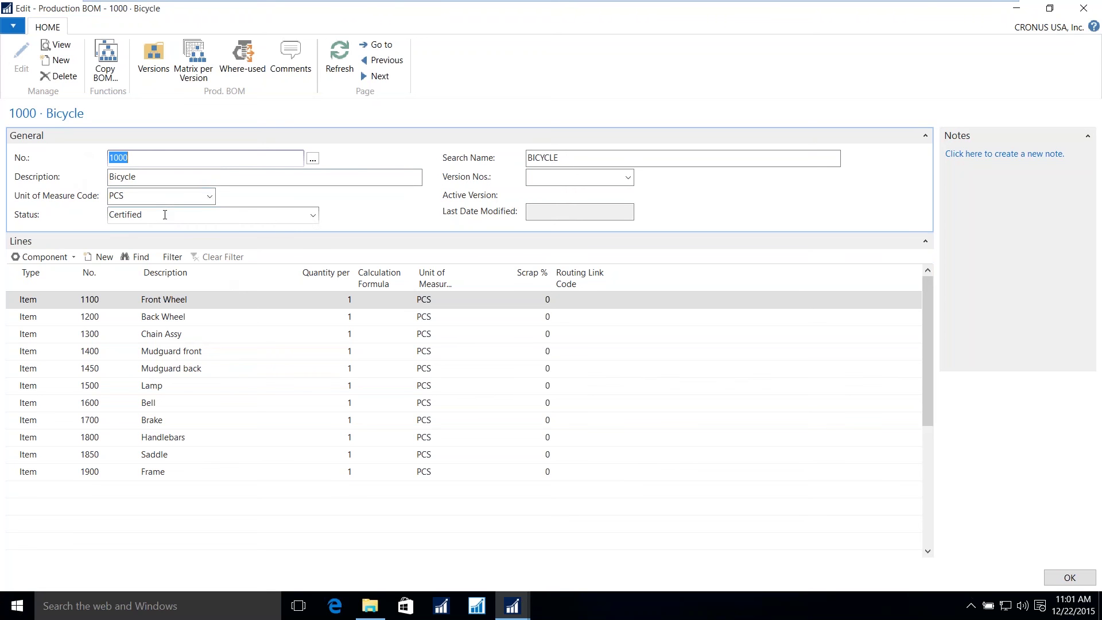
left_click(313, 215)
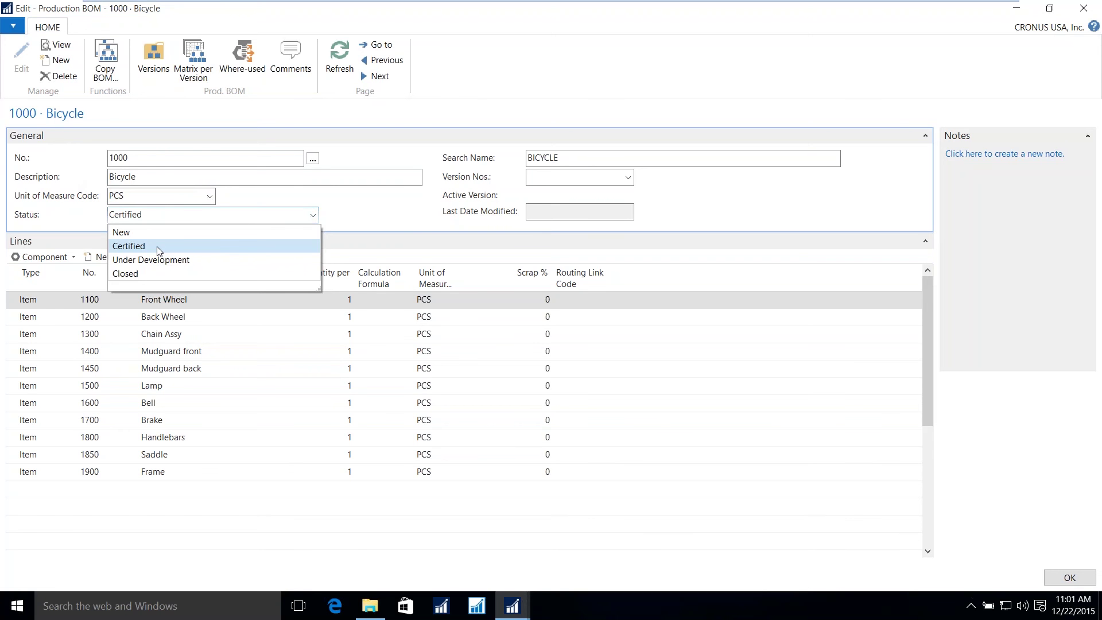
left_click(159, 251)
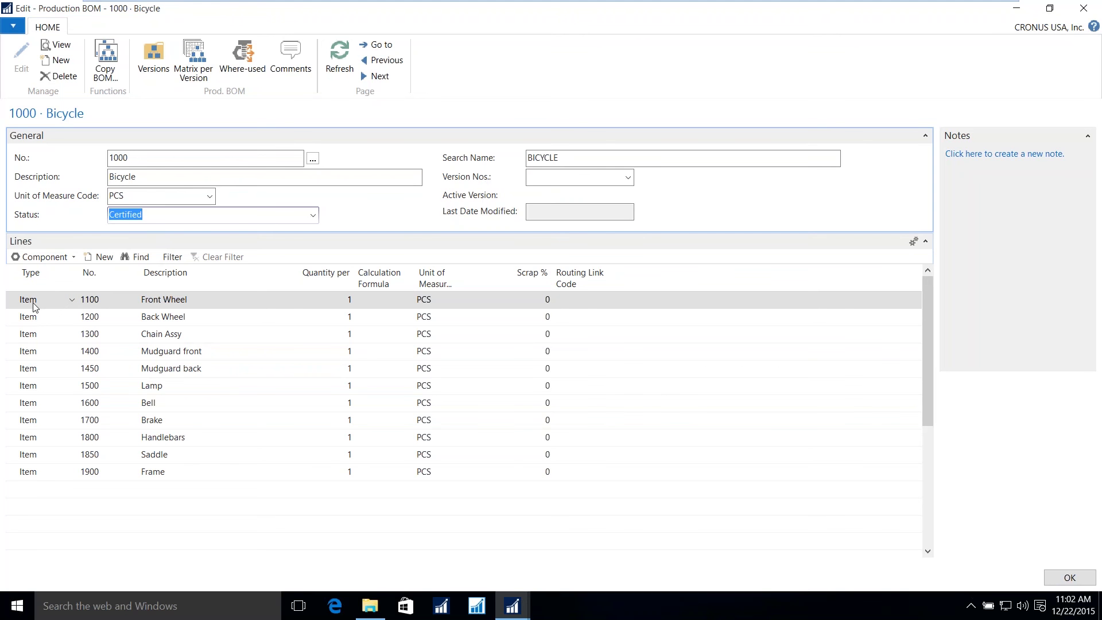
left_click(71, 300)
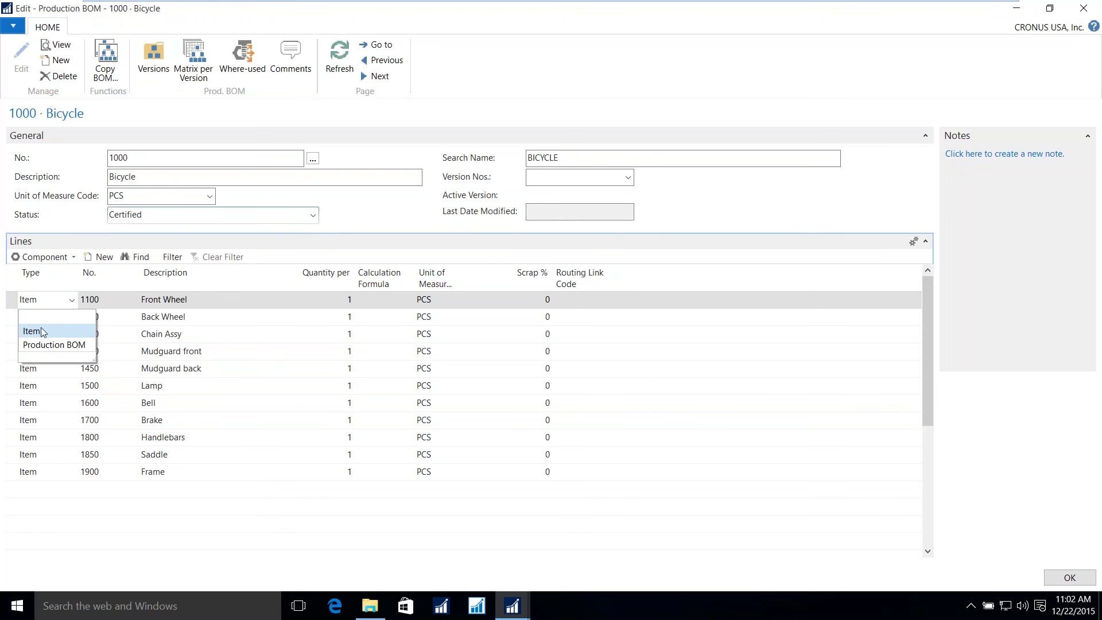
left_click(39, 332)
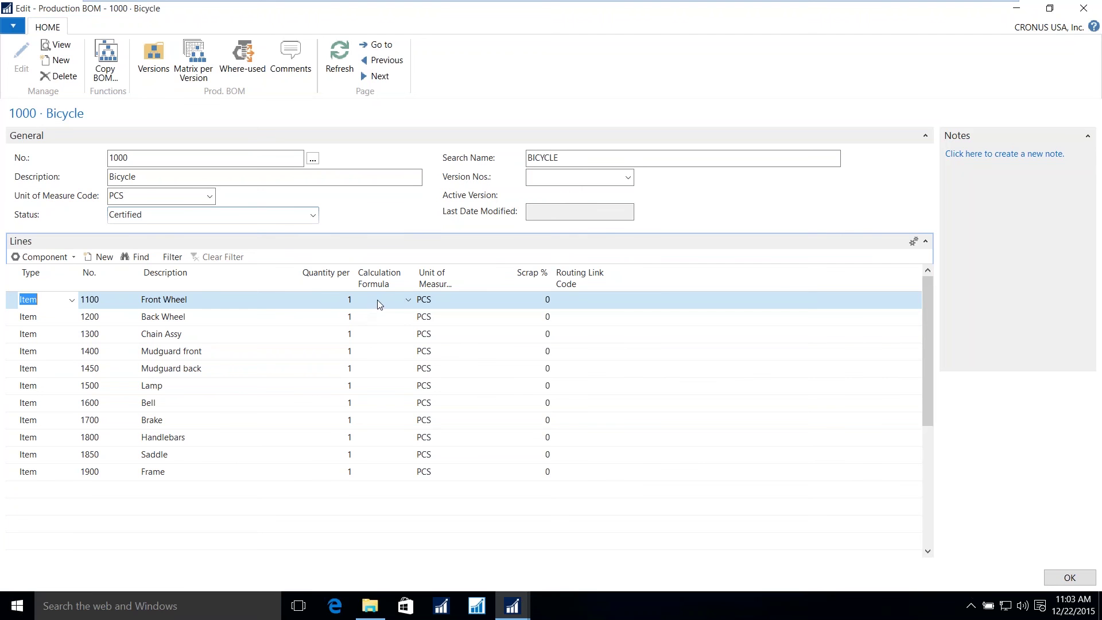
- Check the Front Wheel line's calculation formula options, leaving the formula blank
left_click(408, 300)
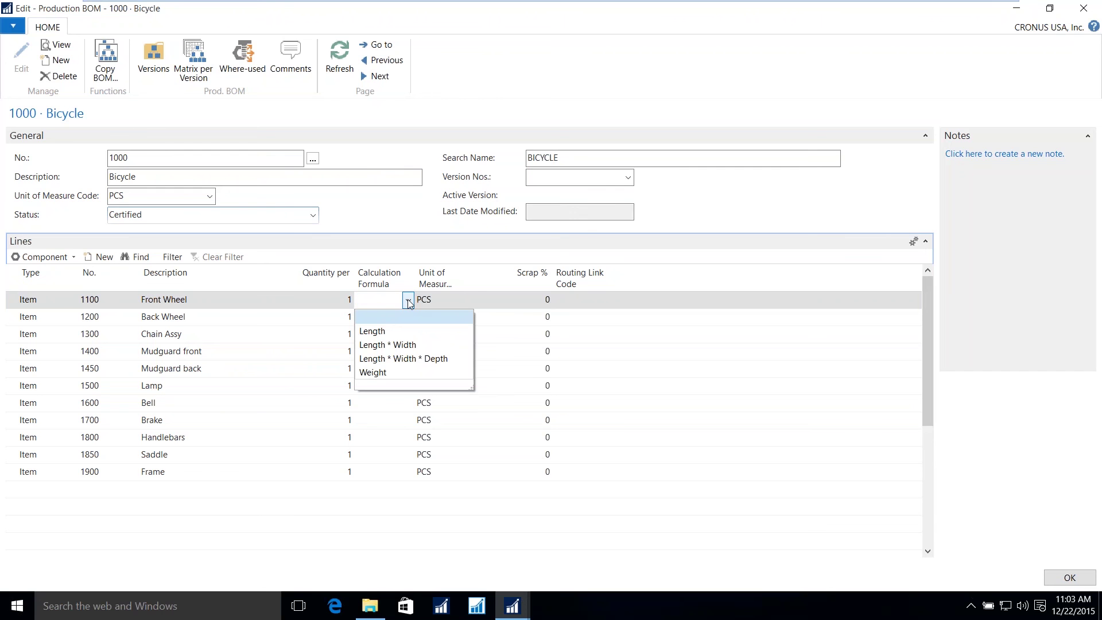
left_click(442, 301)
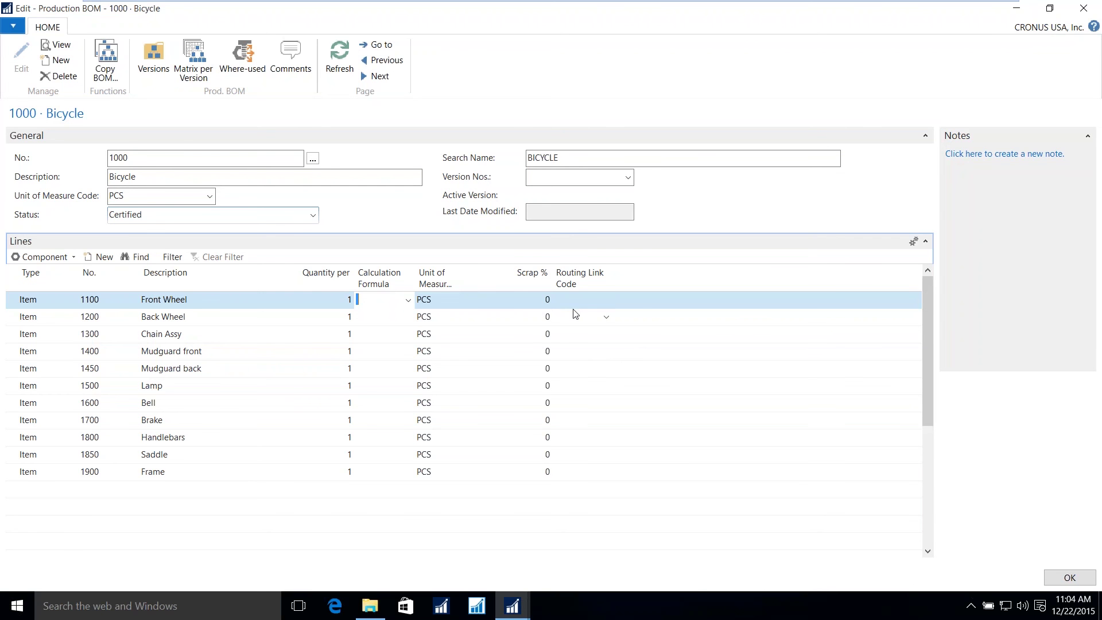
- Close the BOM card and open routing 1000 Bicycle for editing
left_click(1082, 9)
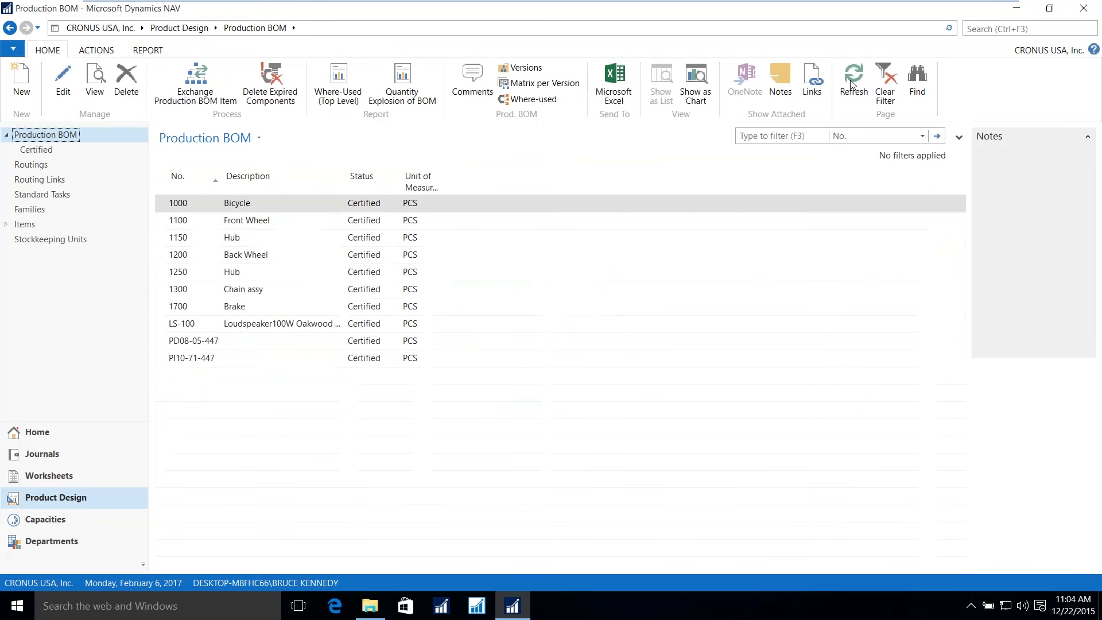
left_click(19, 166)
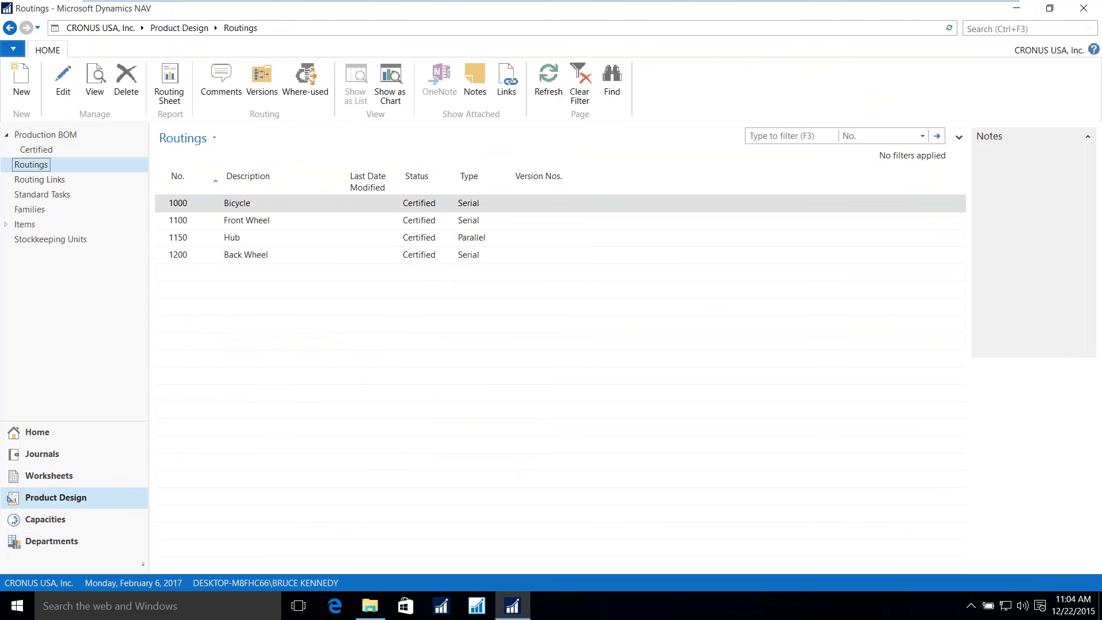
left_click(66, 78)
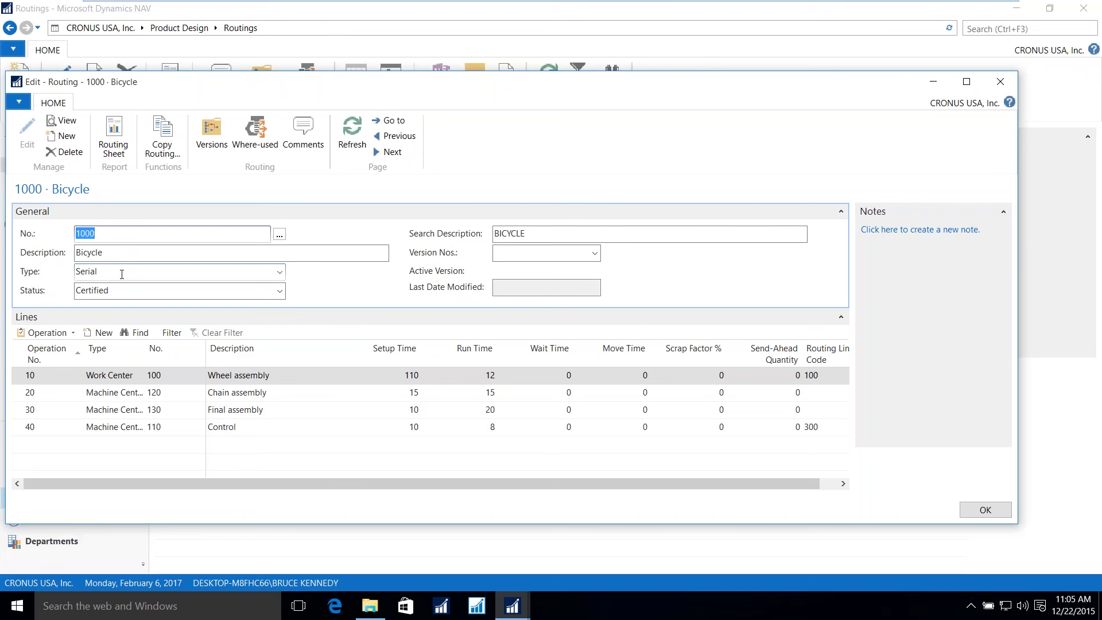
left_click(279, 272)
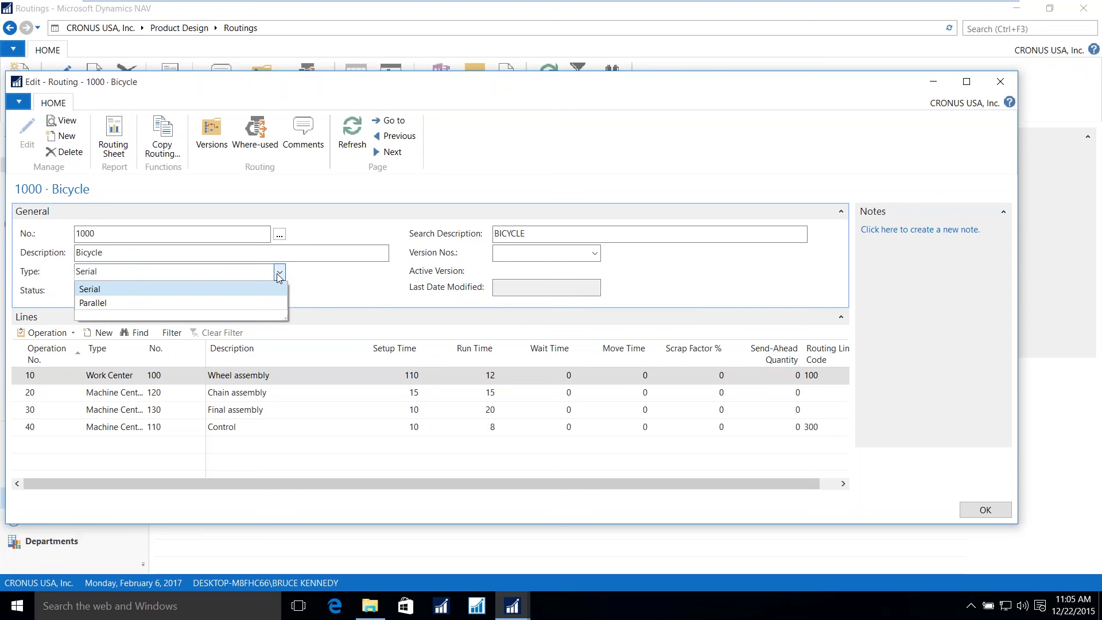
left_click(115, 289)
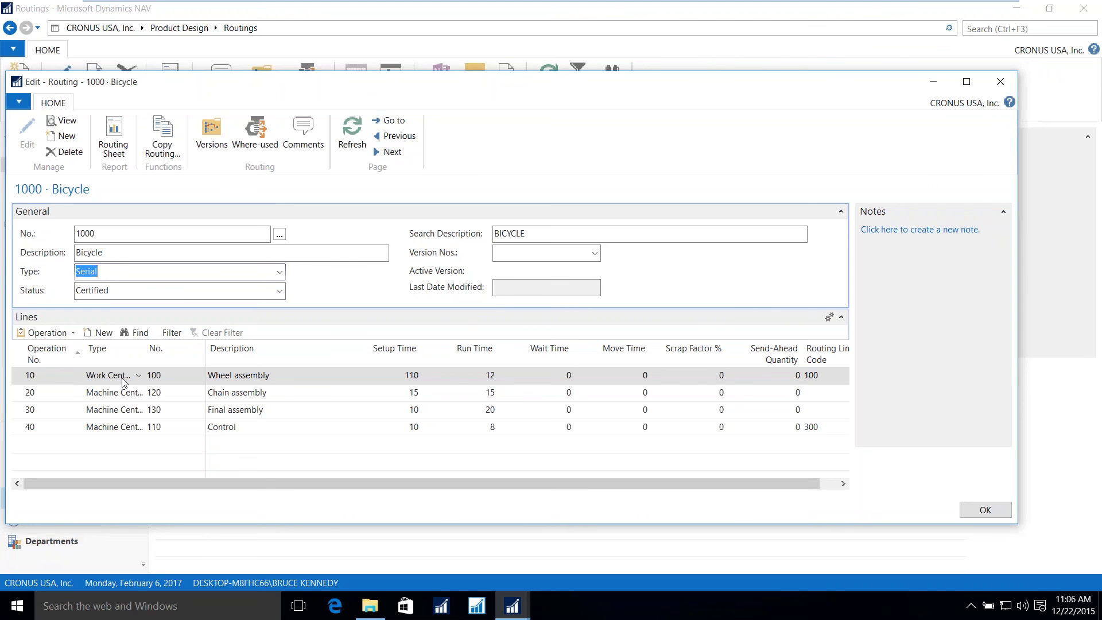
- Open the full Work Center List from operation 10's work center No. field
left_click(183, 379)
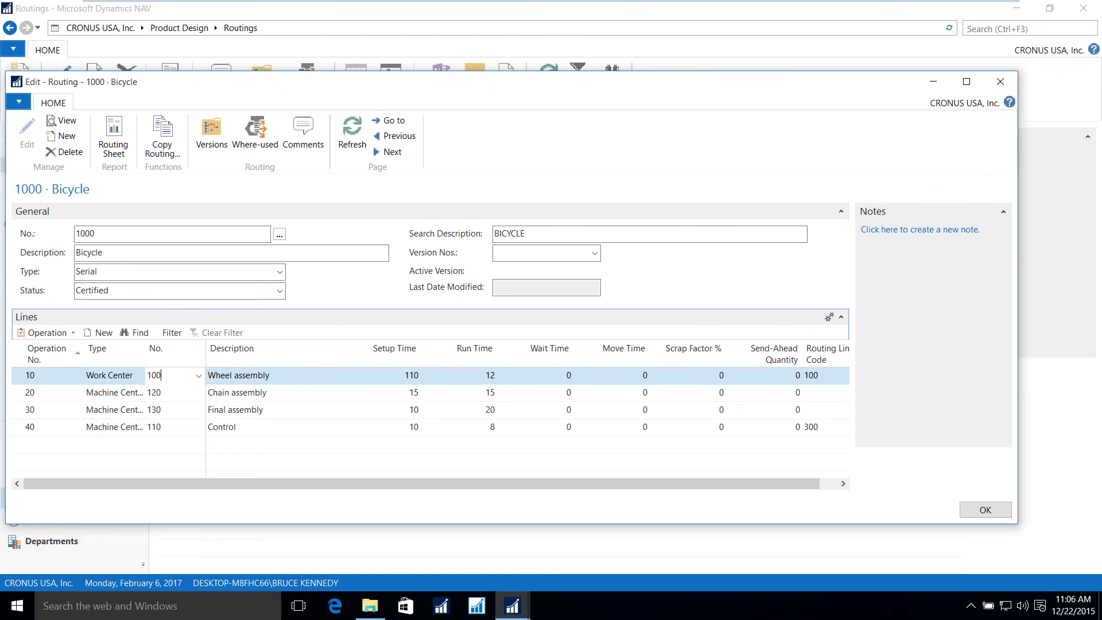
left_click(198, 377)
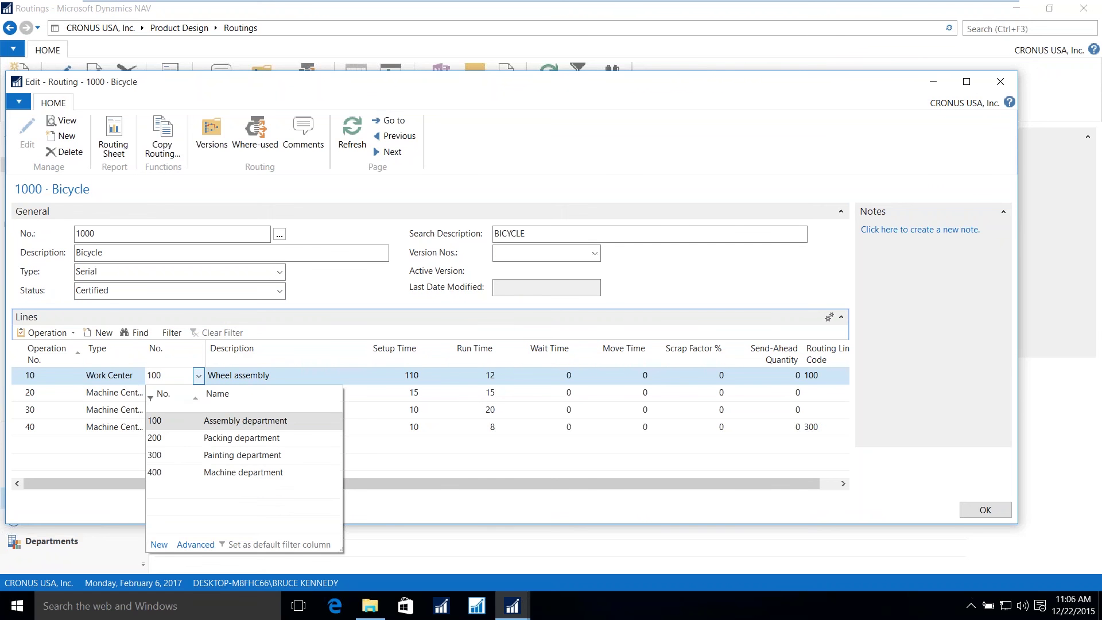
left_click(196, 545)
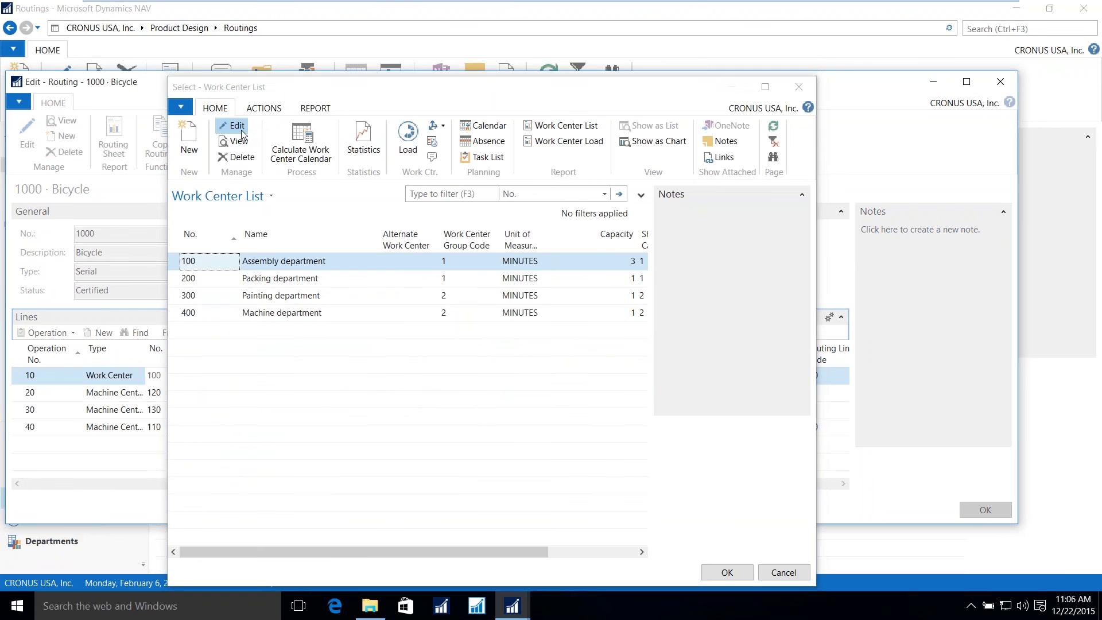
- Open the 100 Assembly department work center card and widen its window
left_click(236, 125)
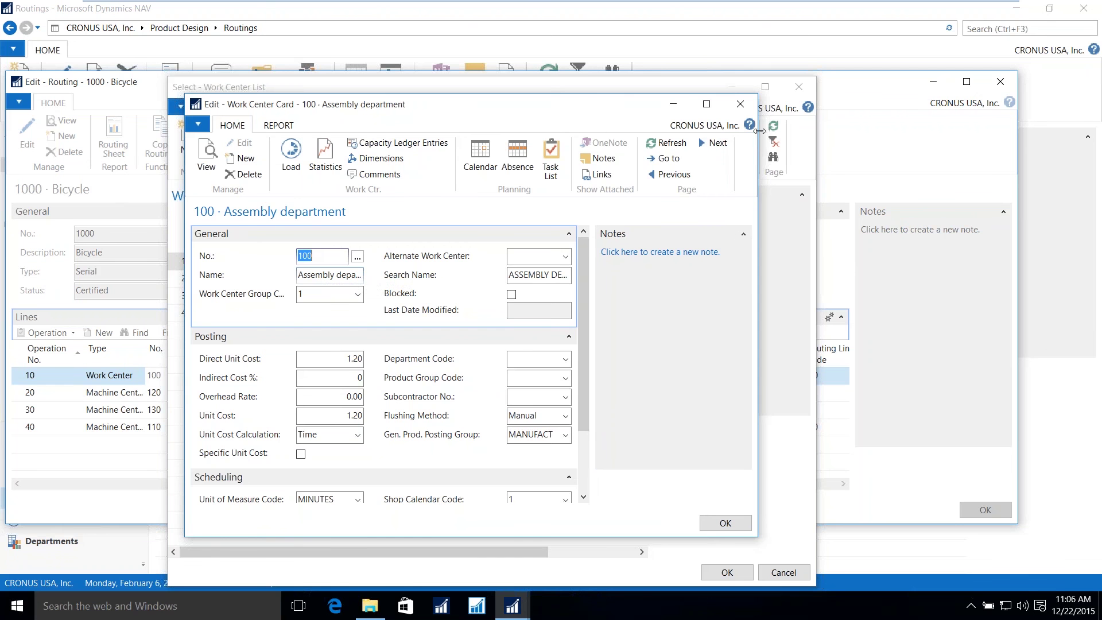
left_click_drag(759, 131, 991, 150)
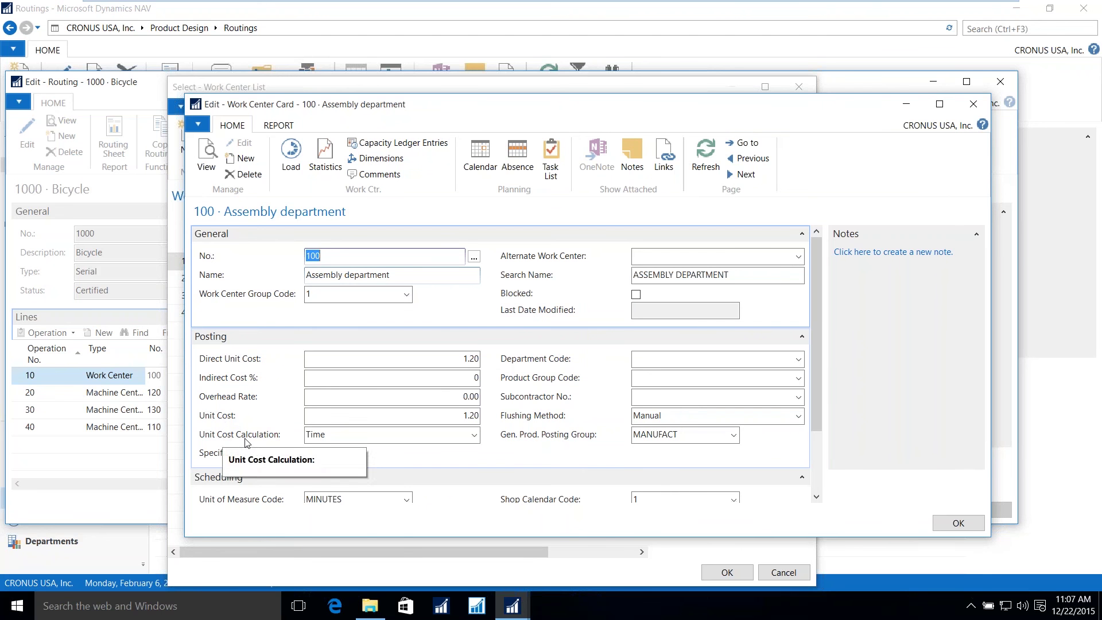
left_click(473, 436)
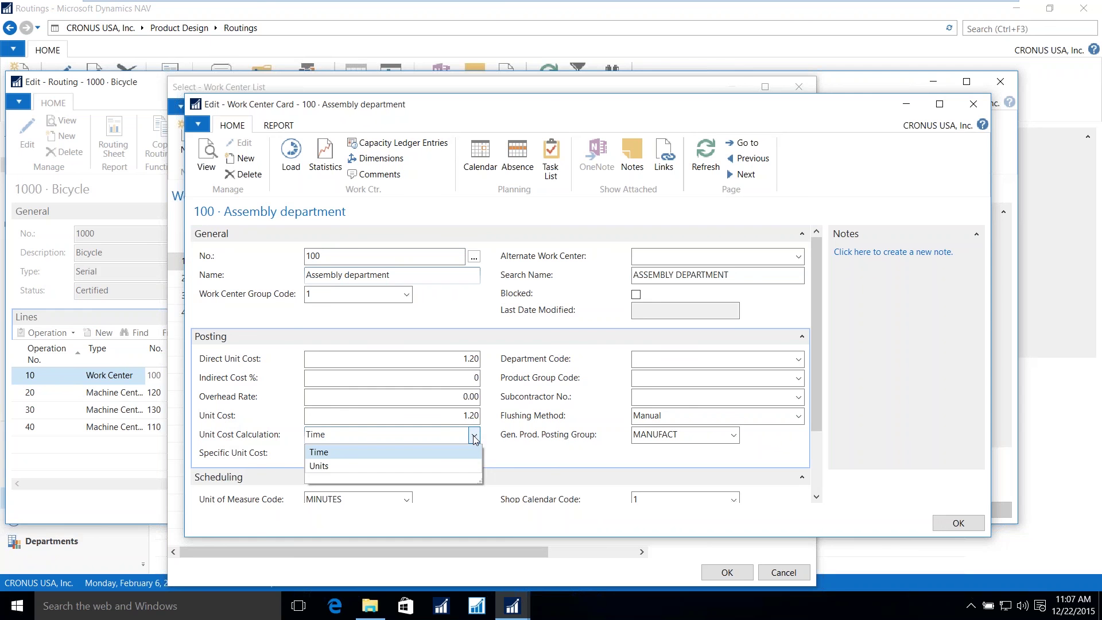
left_click(474, 436)
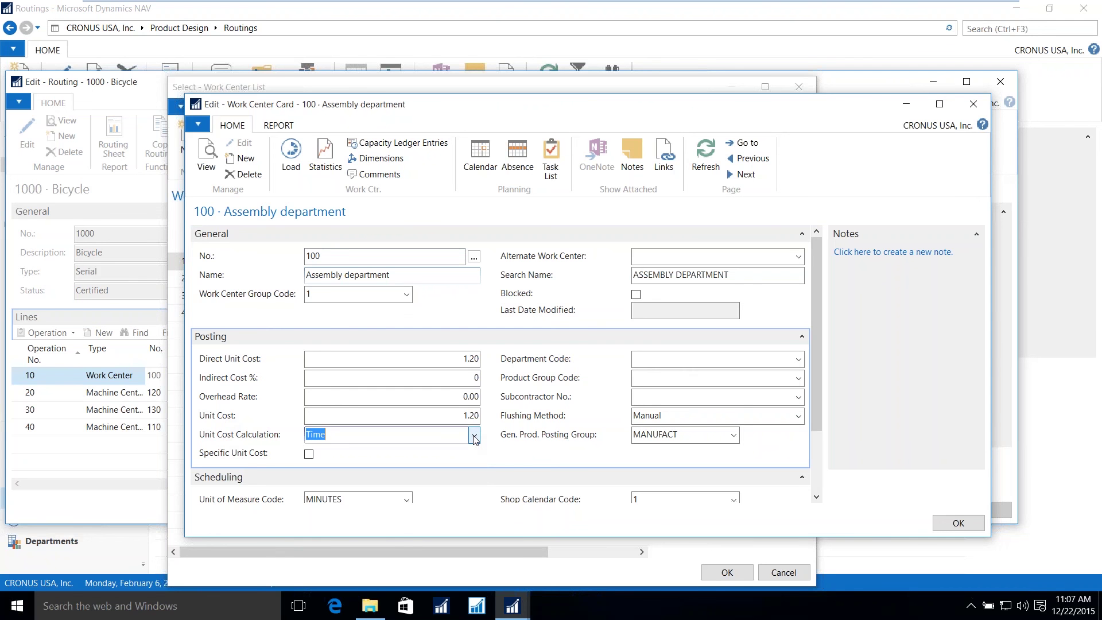
left_click(816, 496)
left_click(816, 496)
left_click(816, 496)
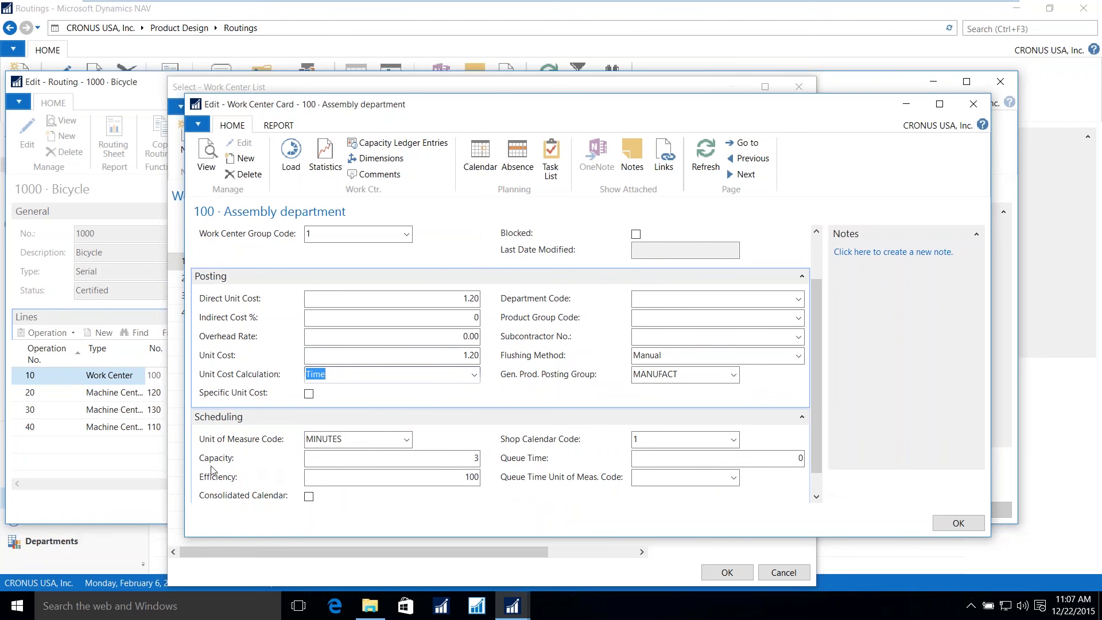
- Review the Assembly department work center's Capacity and Efficiency values
left_click(470, 459)
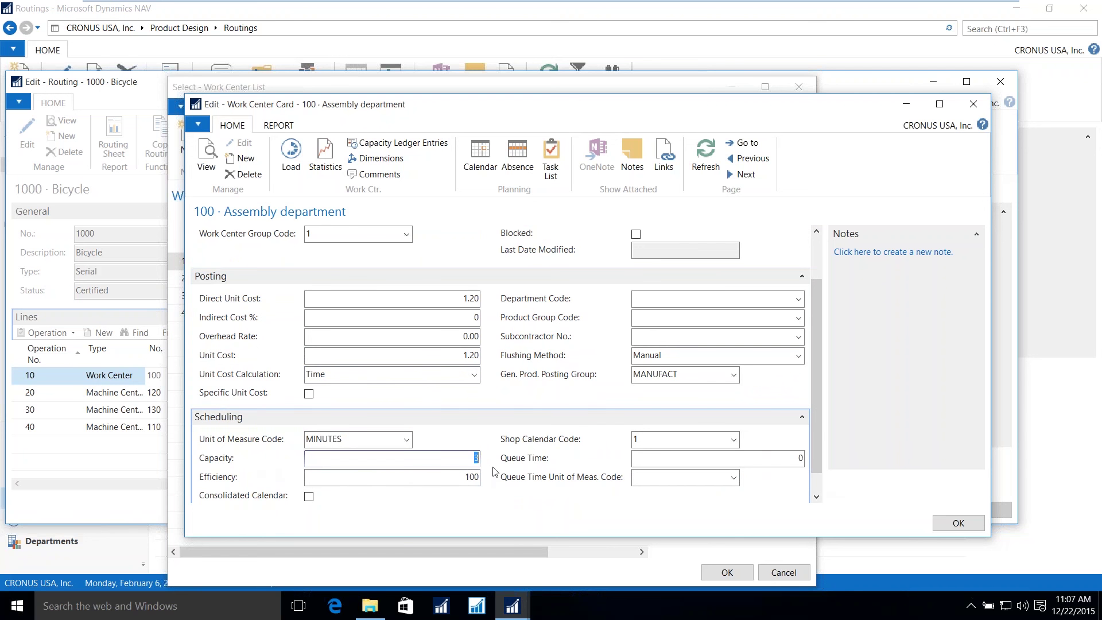
left_click(447, 480)
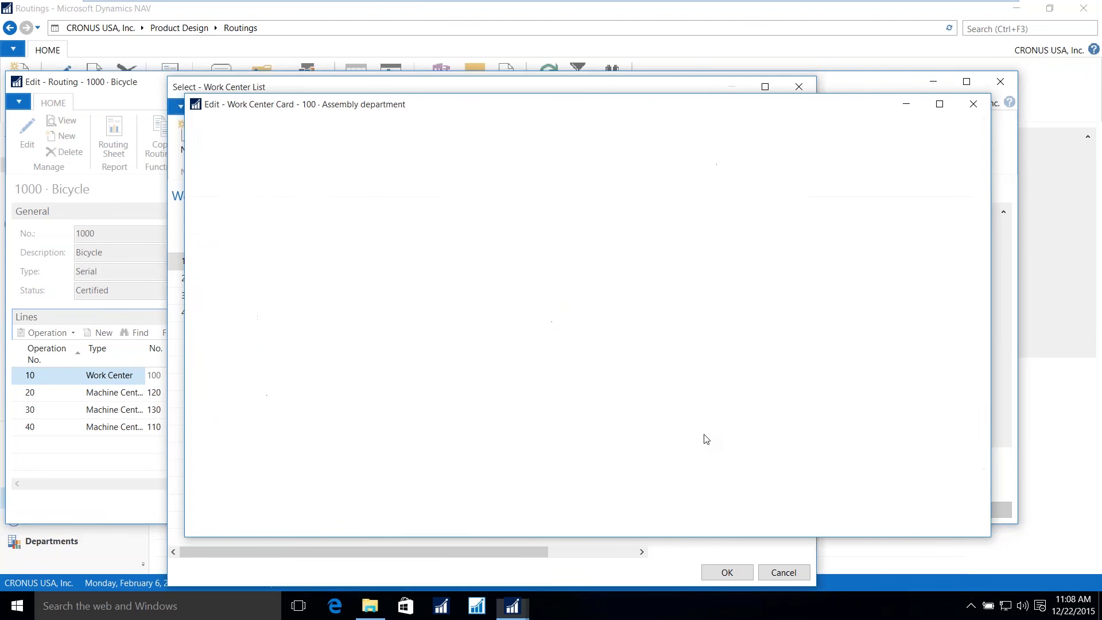
- Close the work center card and list, returning to routing 1000 Bicycle
key("Escape")
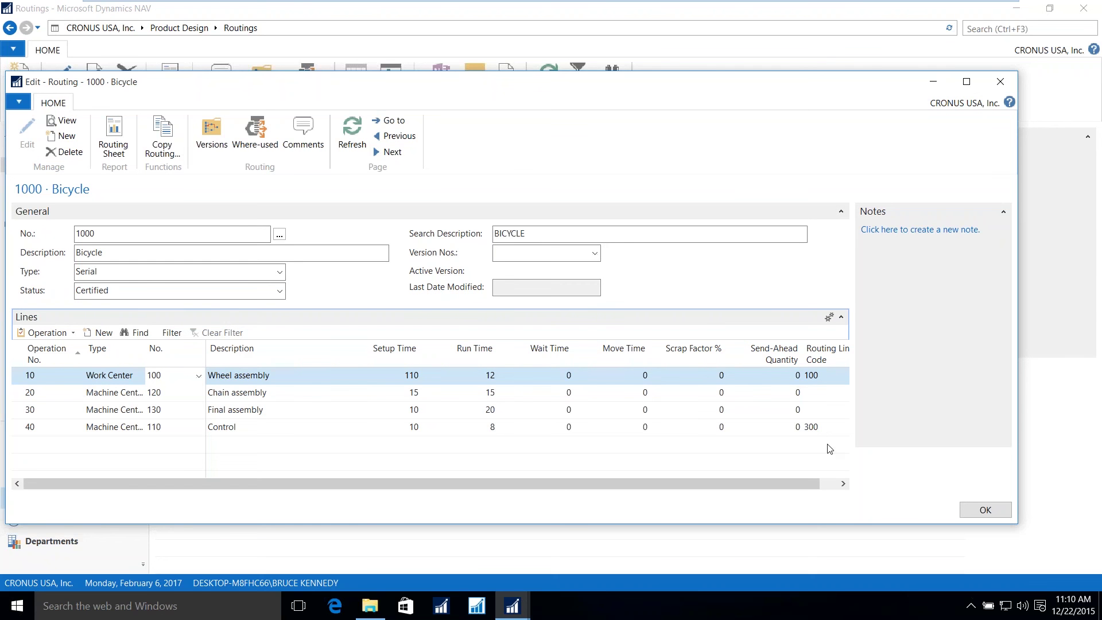
- Close routing 1000 Bicycle and return to the Production Planner Role Center
left_click(984, 510)
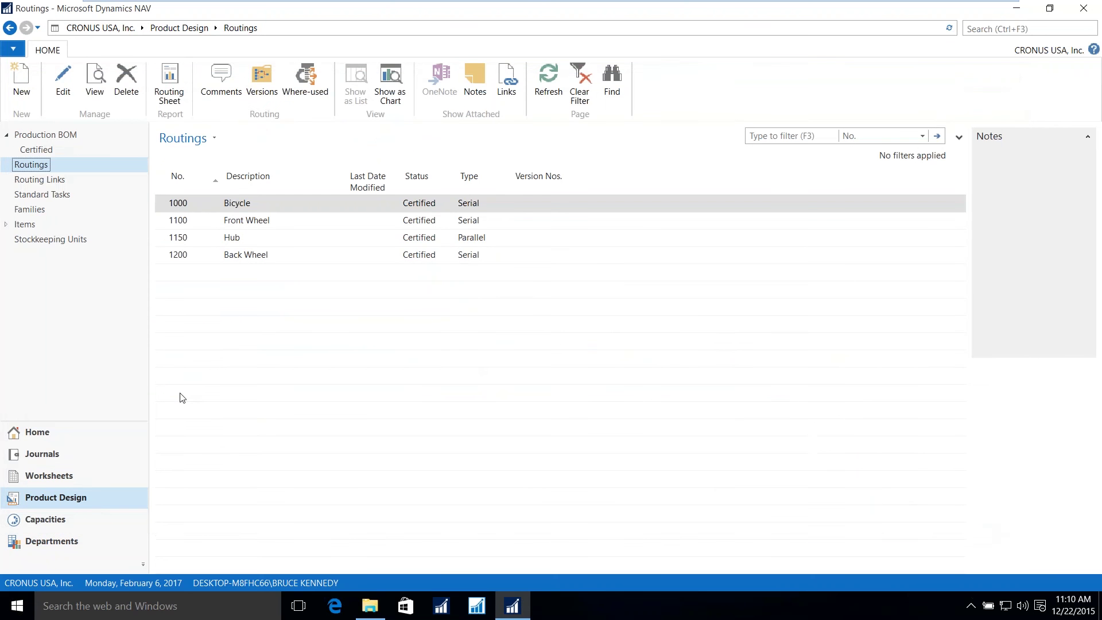
left_click(78, 430)
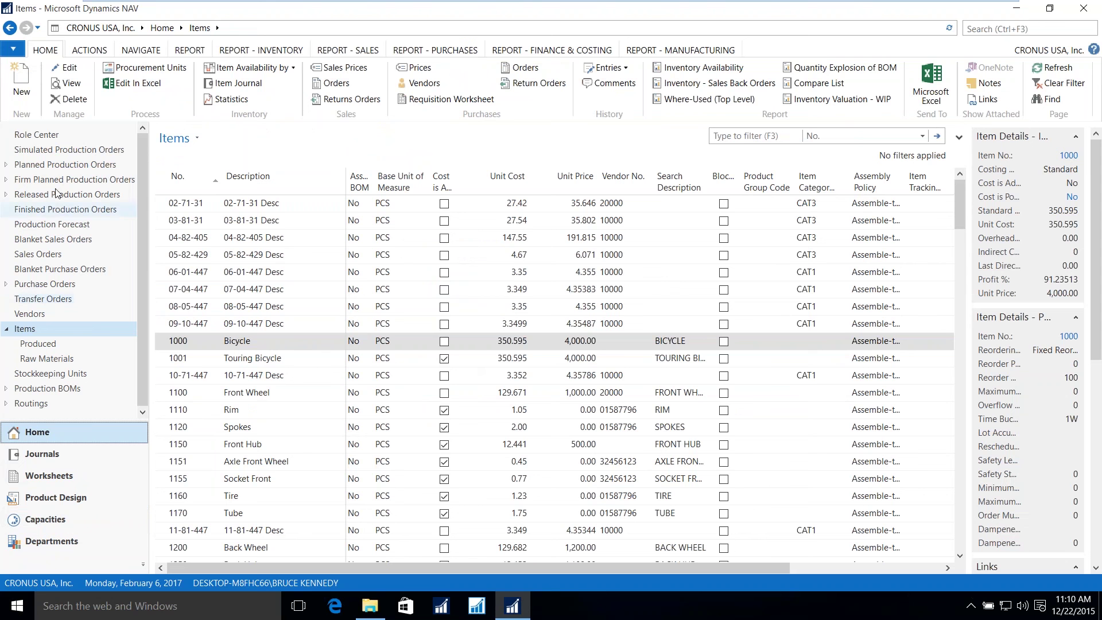
left_click(55, 134)
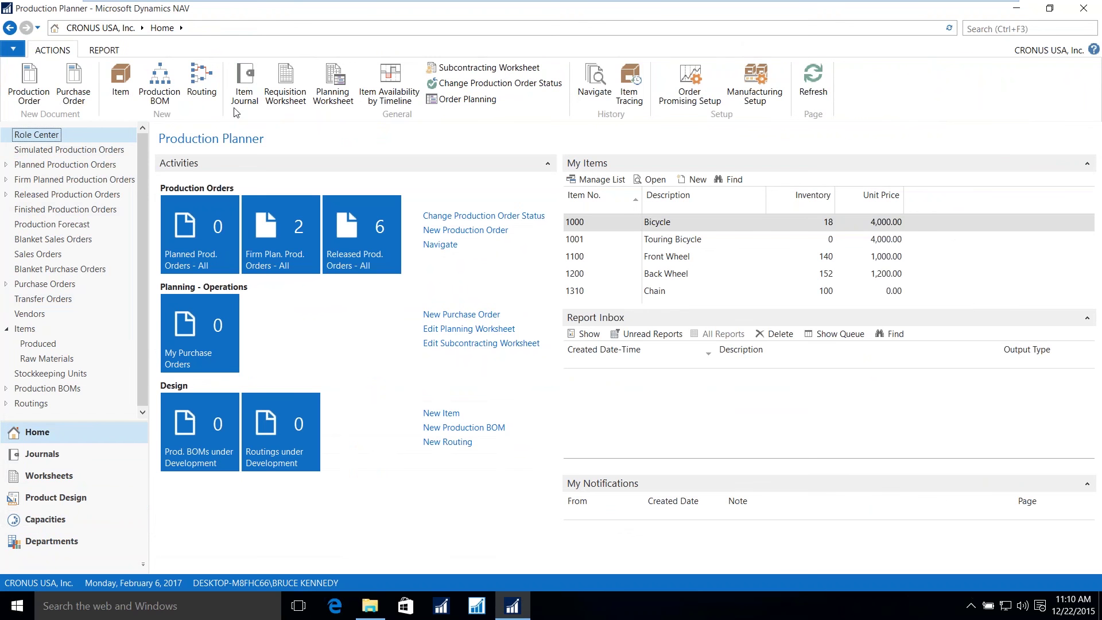
- Set up a regenerative plan for MPS and MRP, 2/6/2017 to 2/28/2017, items 1000..1999 at BLUE
left_click(348, 100)
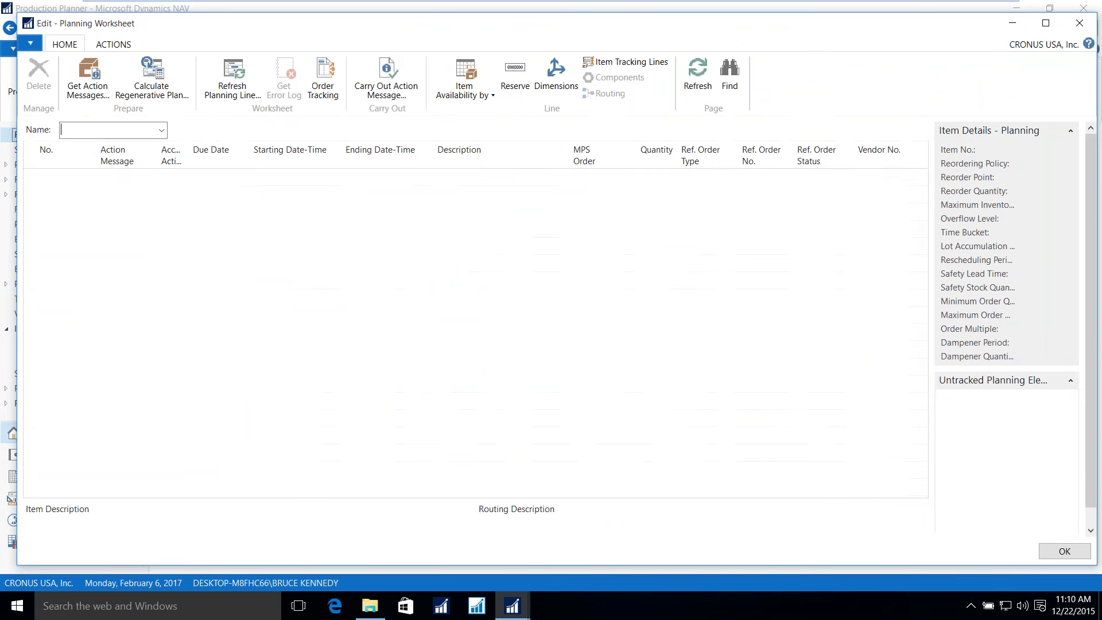
left_click(154, 99)
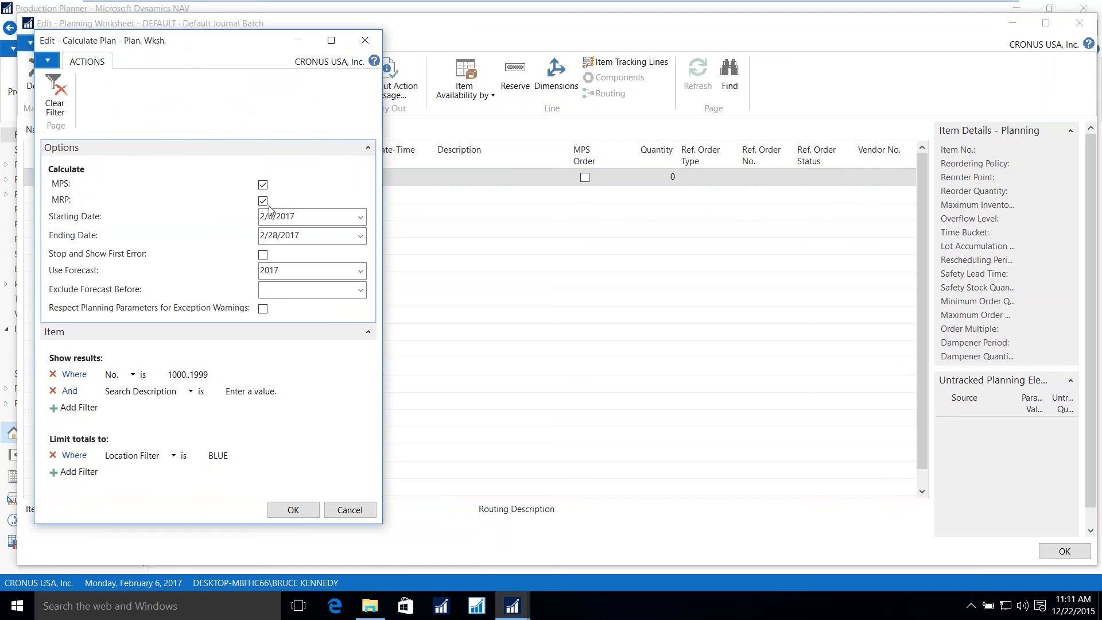
left_click(292, 235)
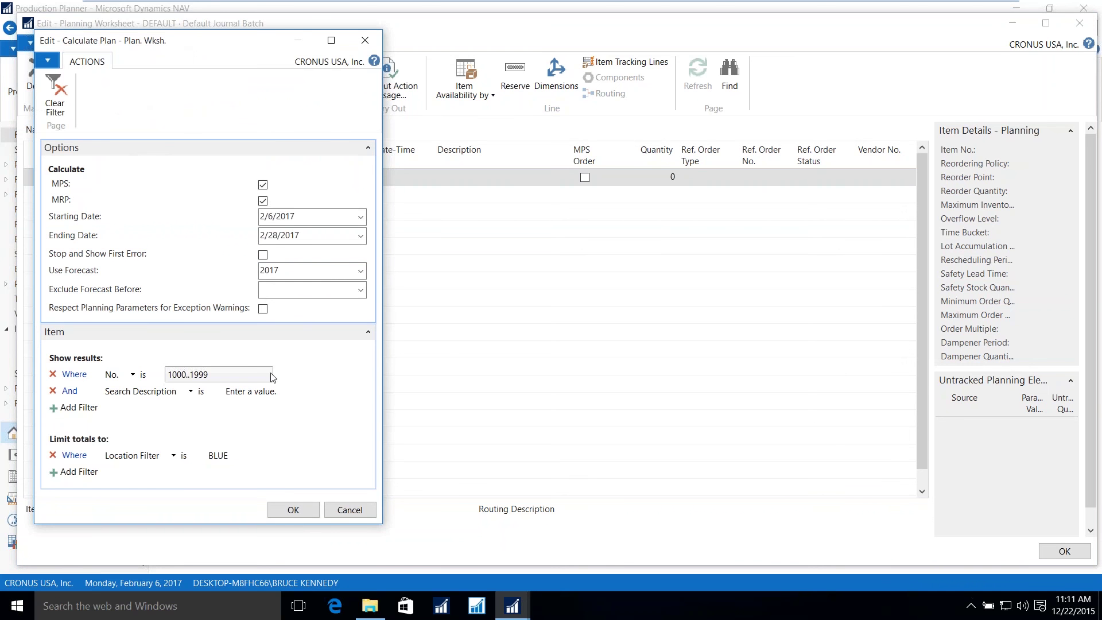
- Confirm the Calculate Plan dialog to generate the regenerative planning lines
left_click(293, 510)
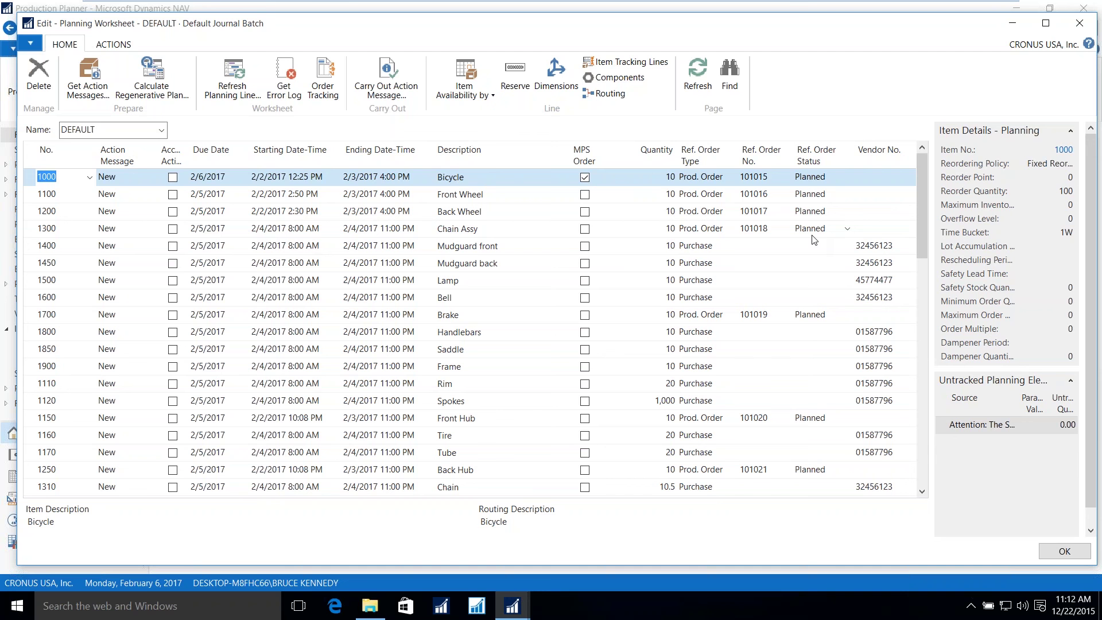
- In Carry Out Action Message, set Production Order to Planned and Purchase Order to Make Purch. Orders
left_click(390, 75)
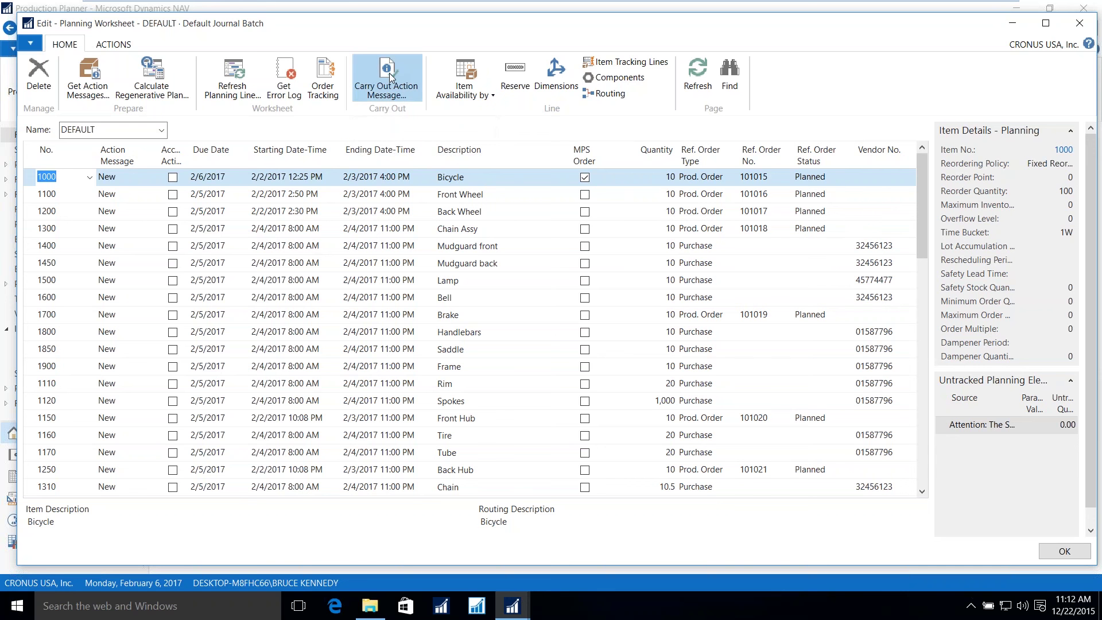
left_click(389, 78)
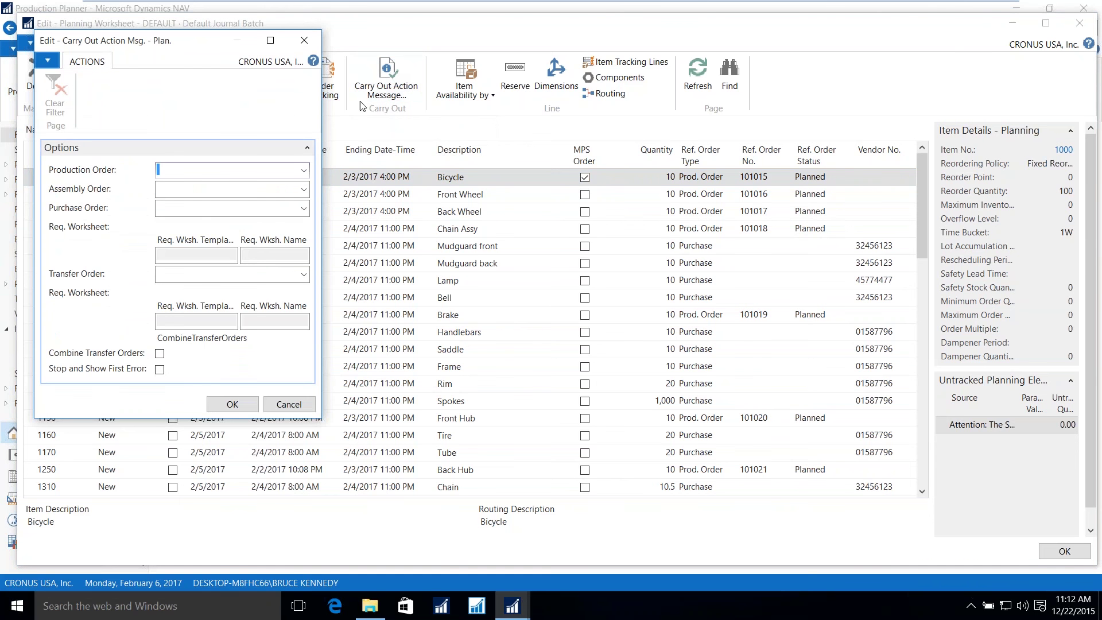
left_click(304, 171)
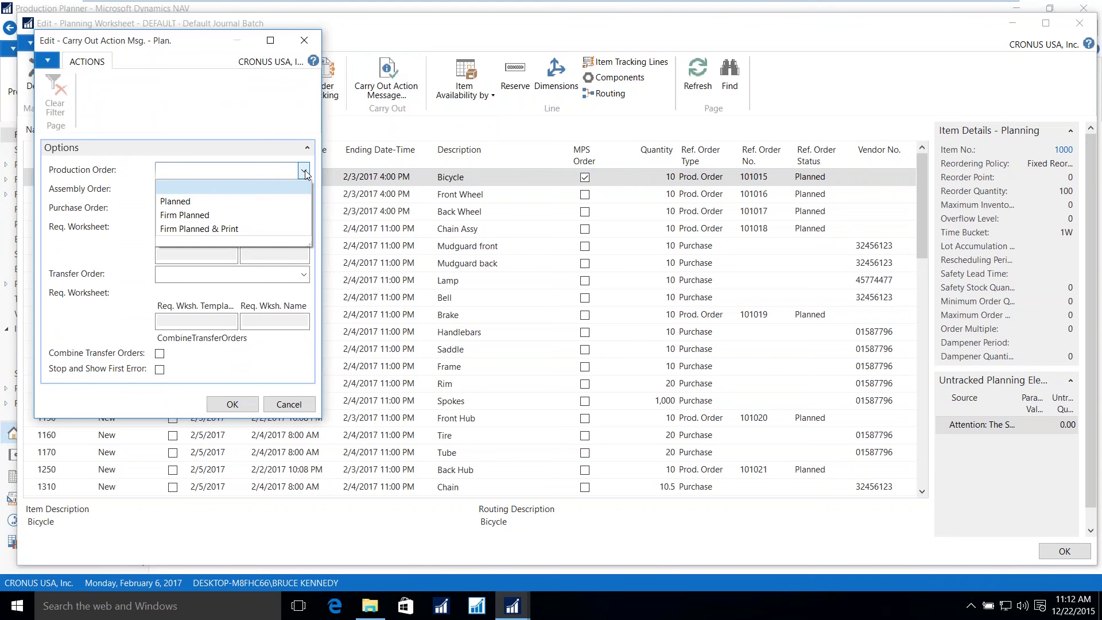
left_click(178, 201)
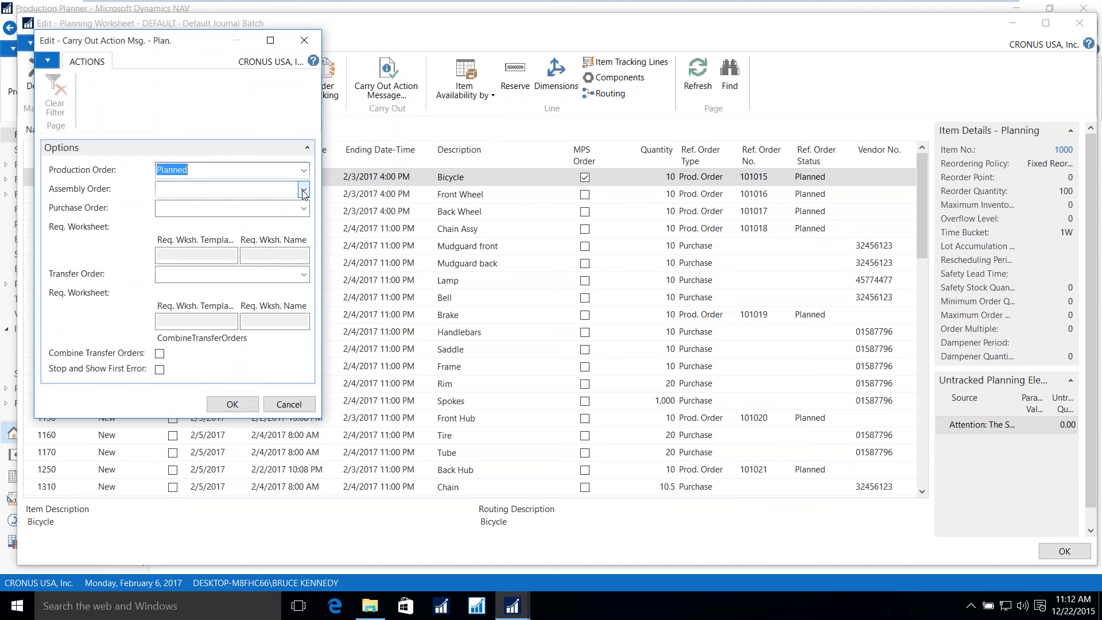
left_click(303, 210)
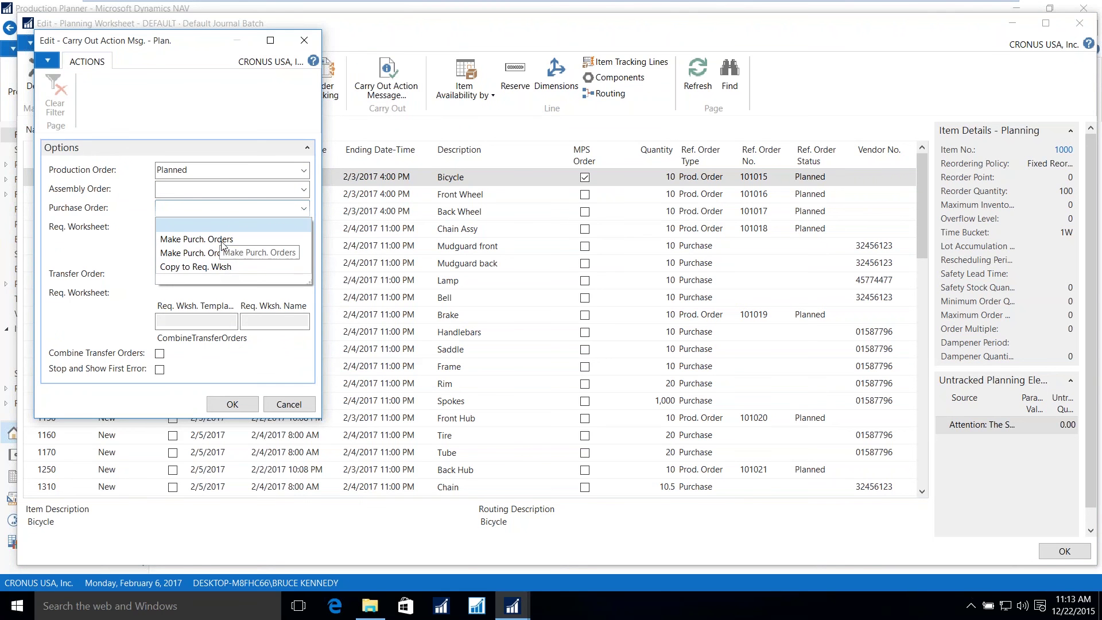
left_click(223, 242)
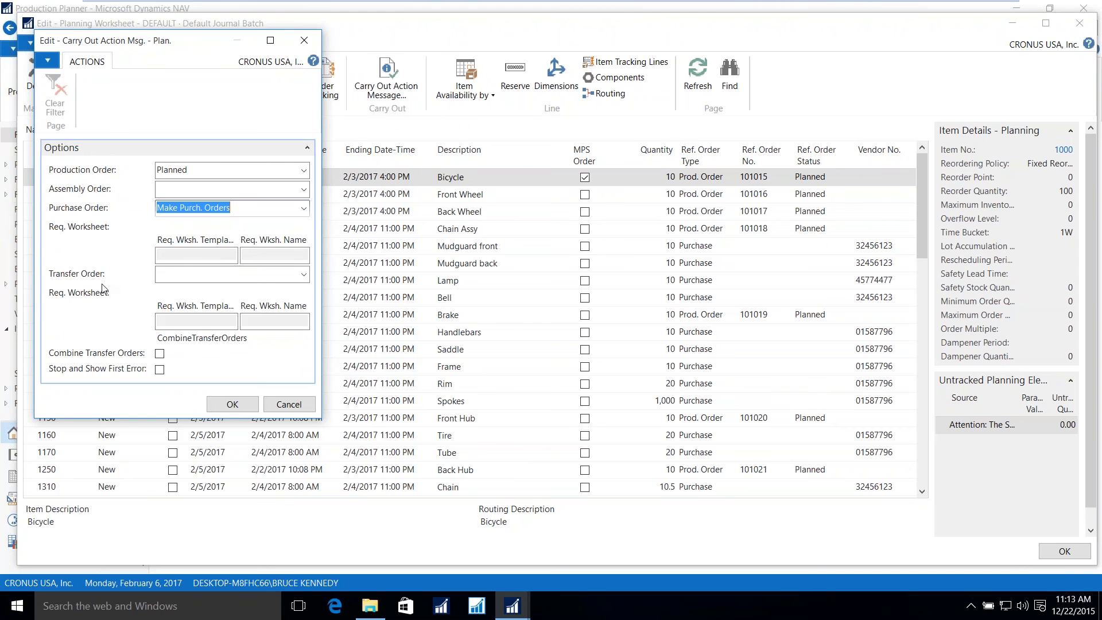